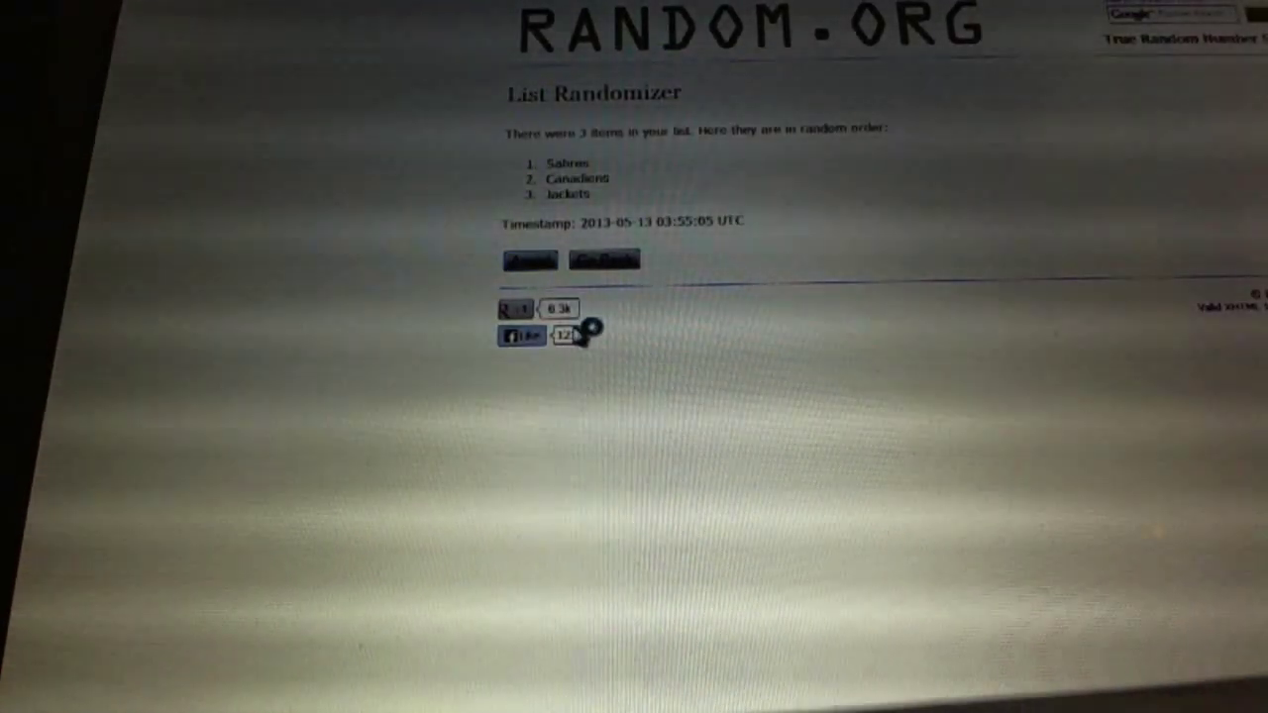
# Step: Reshuffle the team list twice with Again! to reach the Devils/Panthers order
pyautogui.click(530, 261)
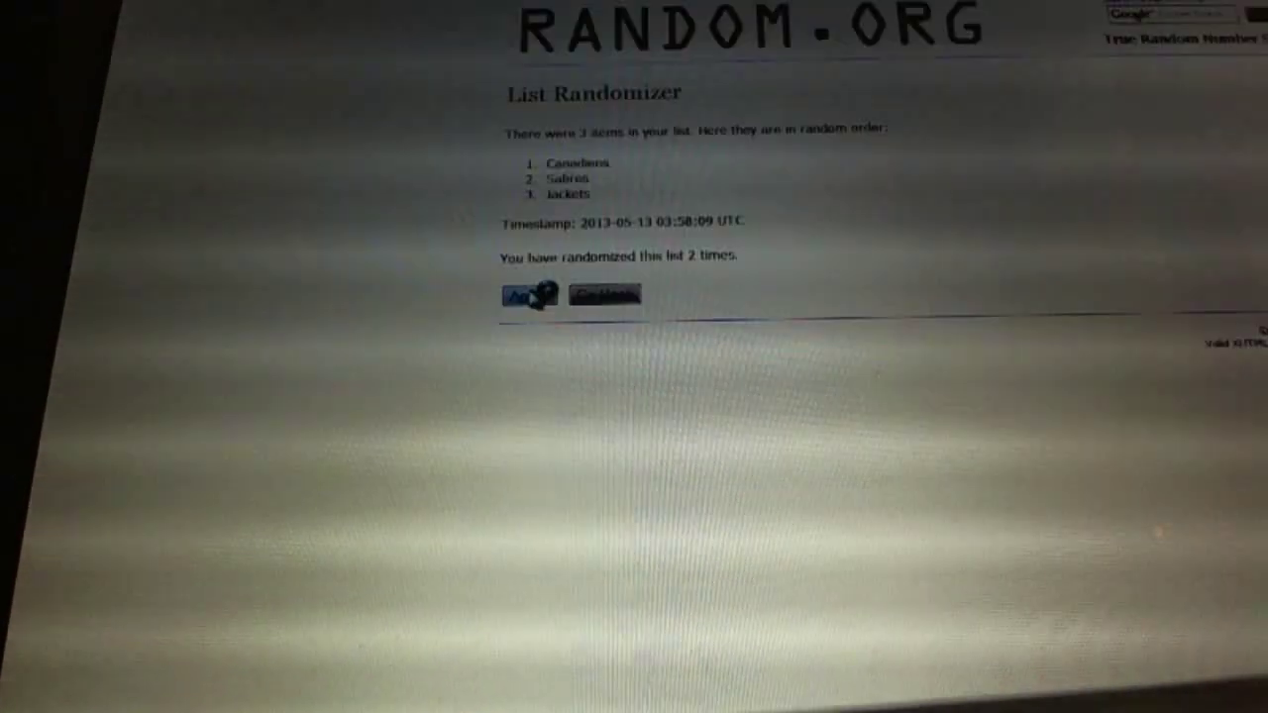
pyautogui.click(530, 297)
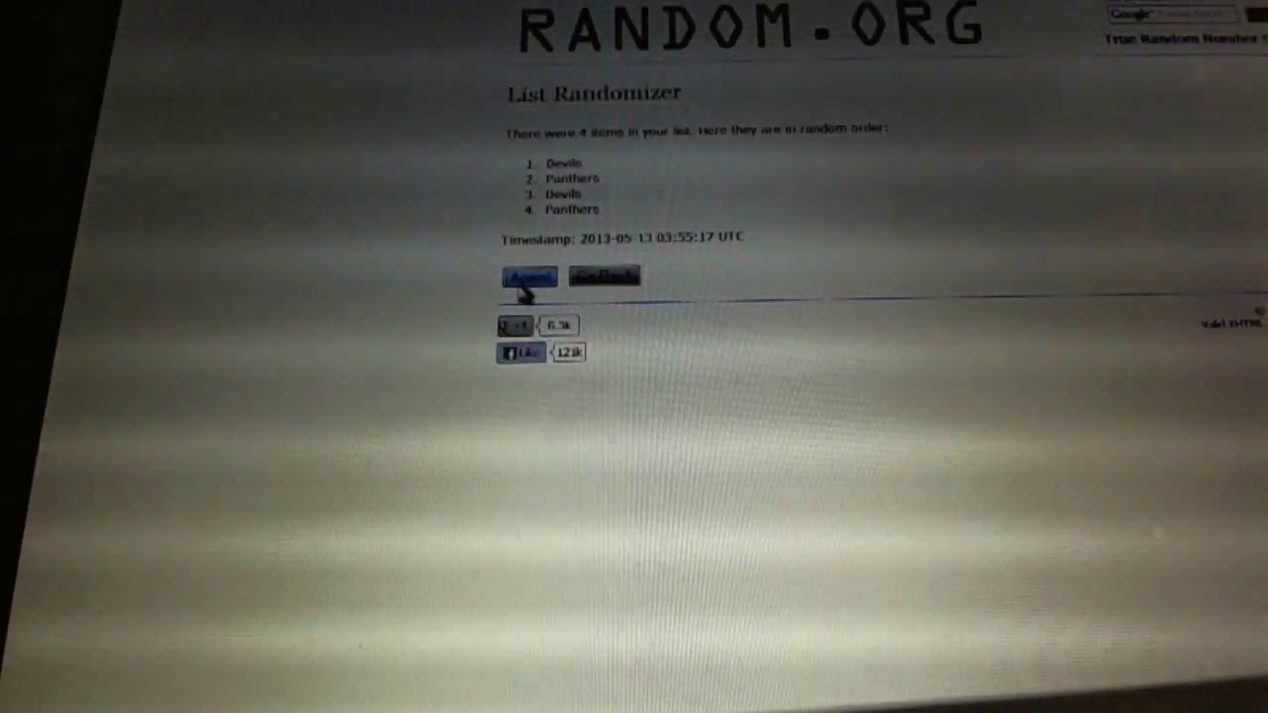
# Step: Reshuffle the four-team and twelve-team lists, reaching the Avalanche, Sabres, Predators order
pyautogui.click(525, 281)
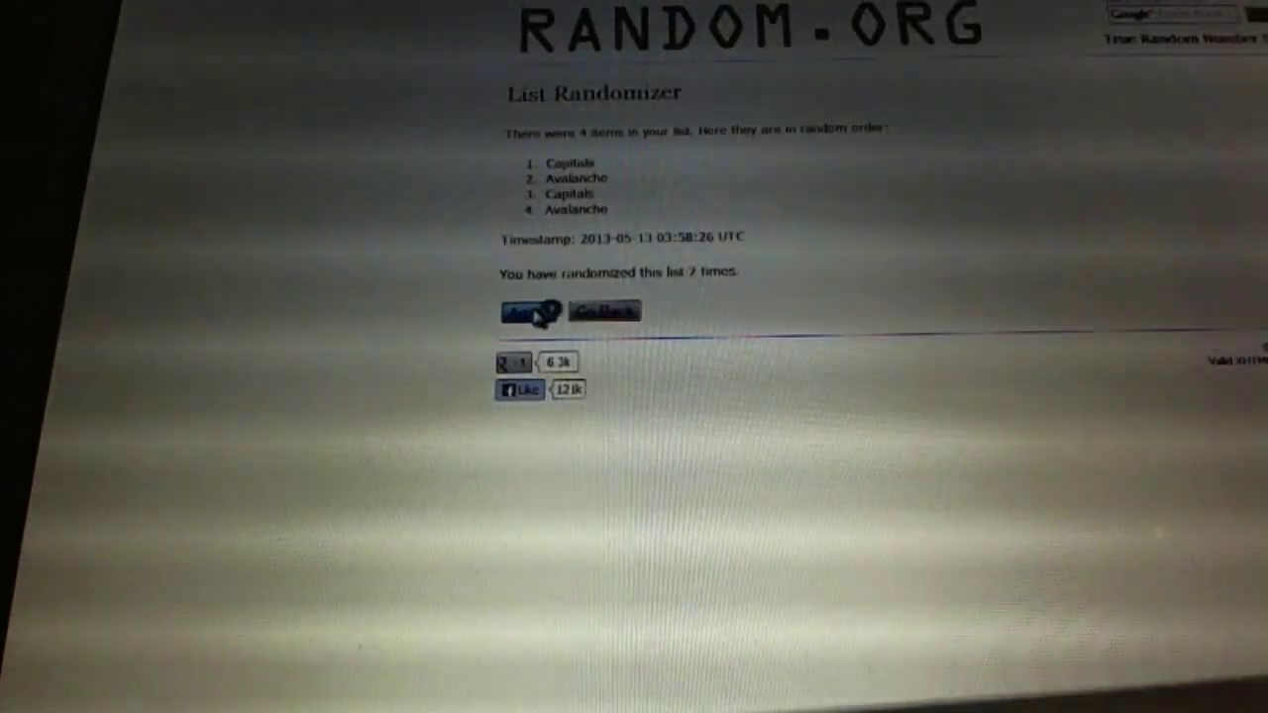
pyautogui.click(535, 313)
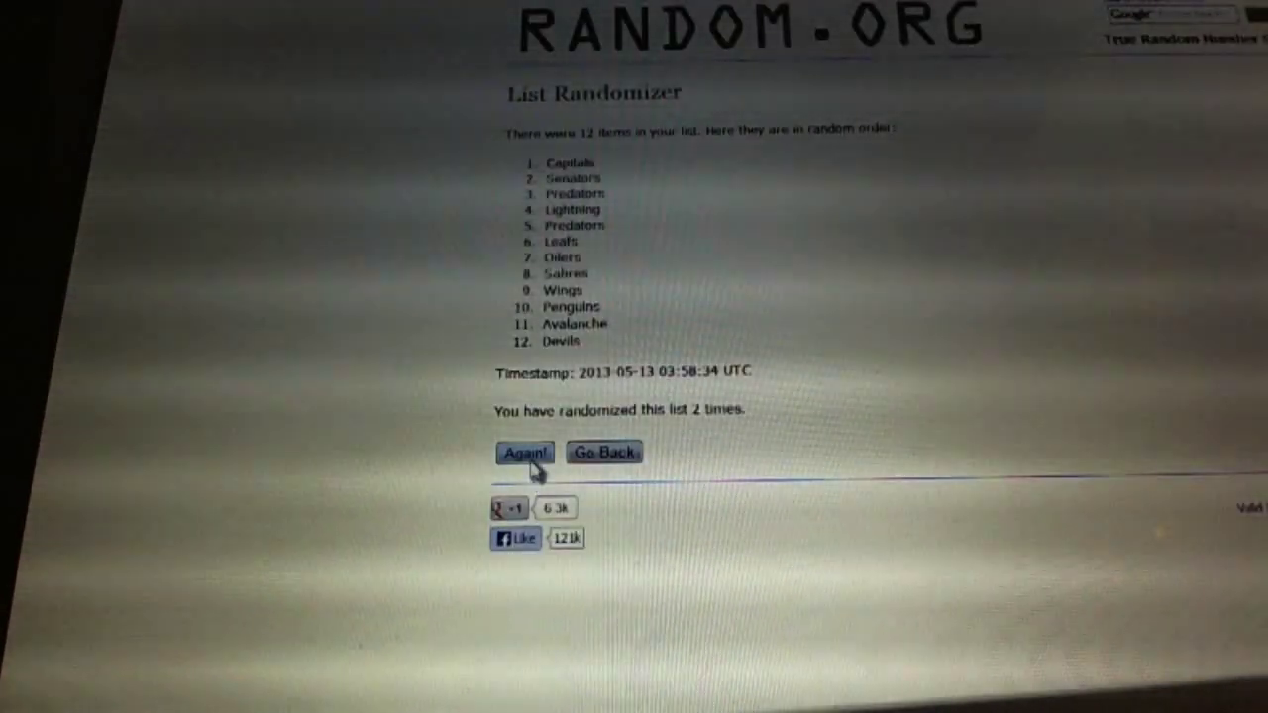
pyautogui.click(525, 454)
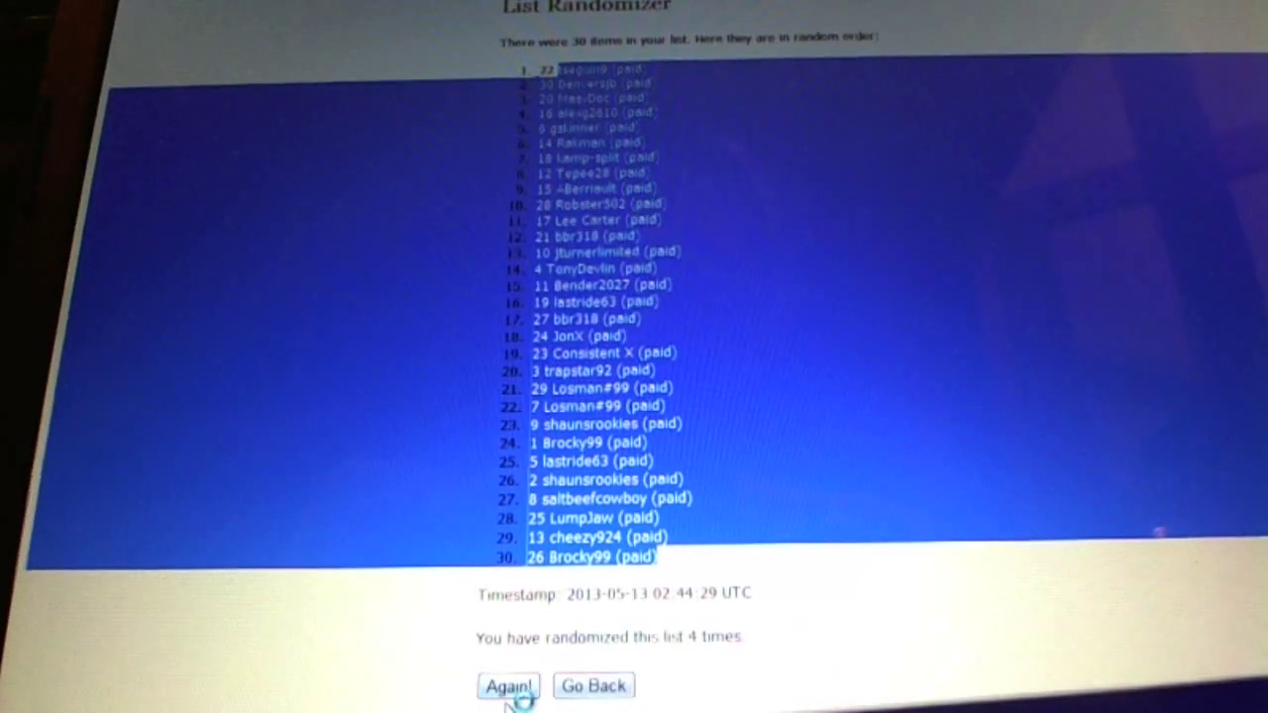
# Step: Reshuffle the 30-name participant list once more with Again!
pyautogui.click(509, 685)
pyautogui.scroll(-2, 508, 686)
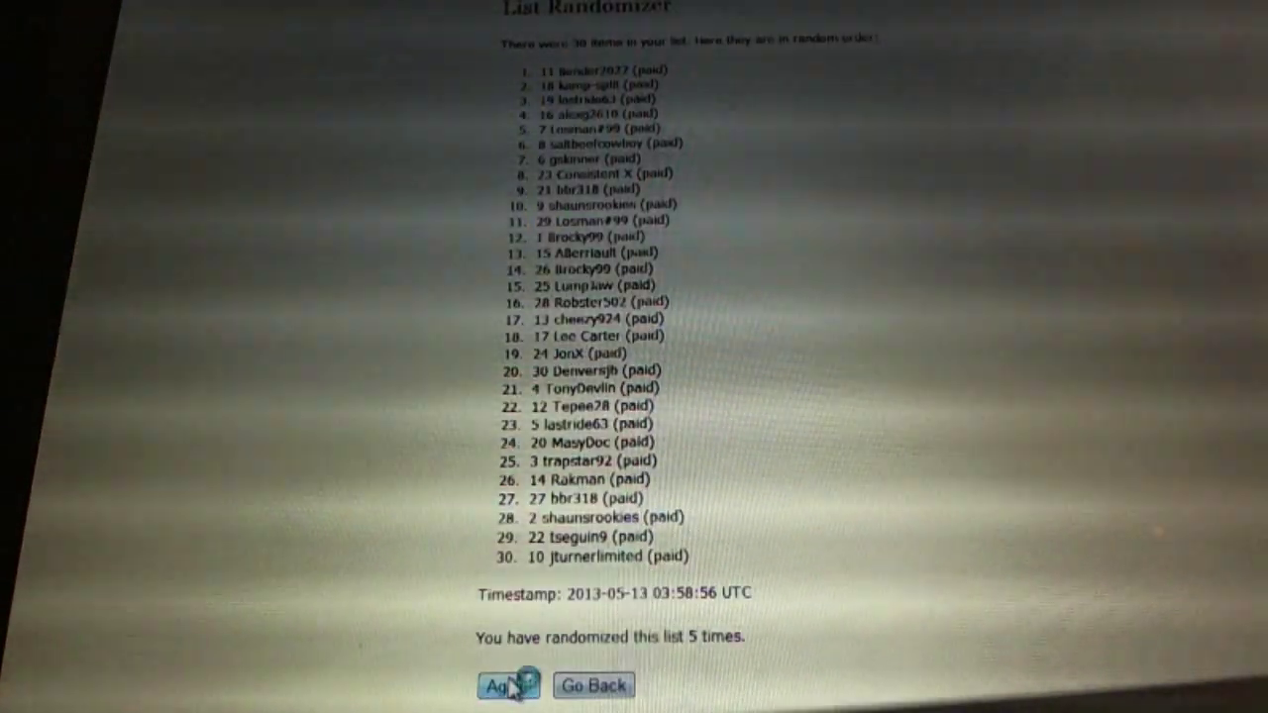
# Step: Reshuffle the 30-name participant list three more times for a final order
pyautogui.click(500, 686)
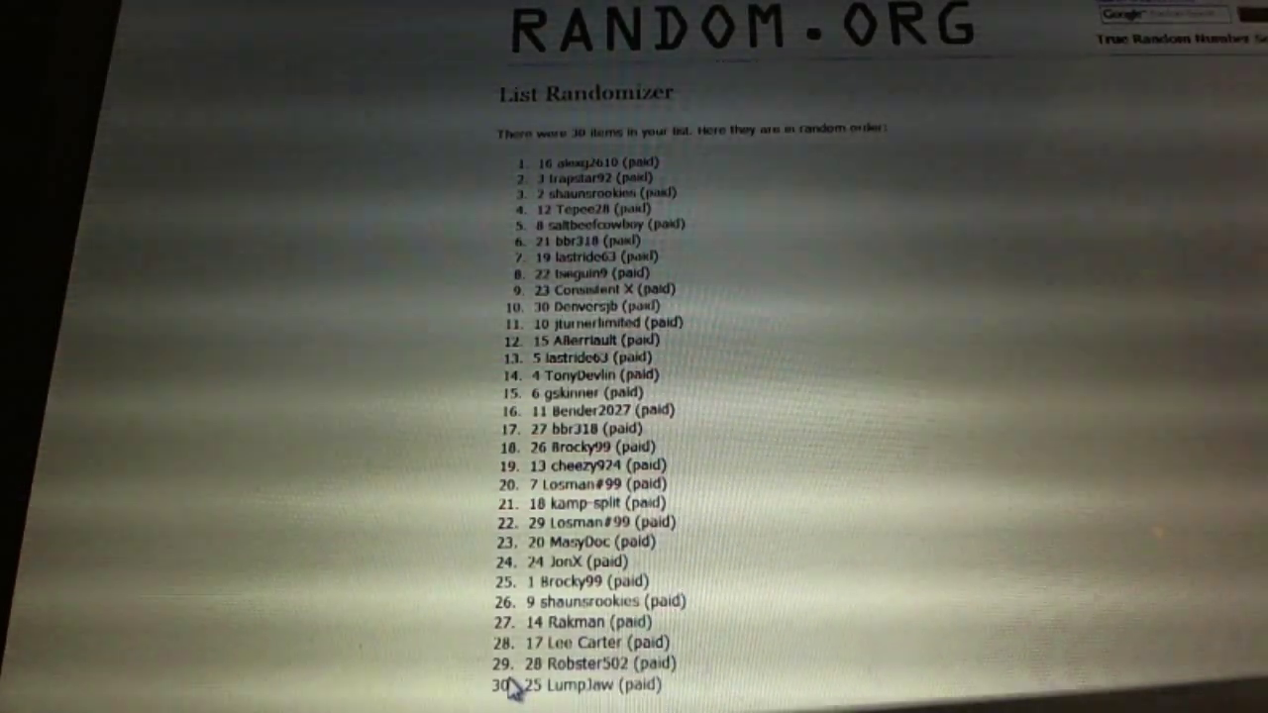
pyautogui.scroll(-2, 528, 666)
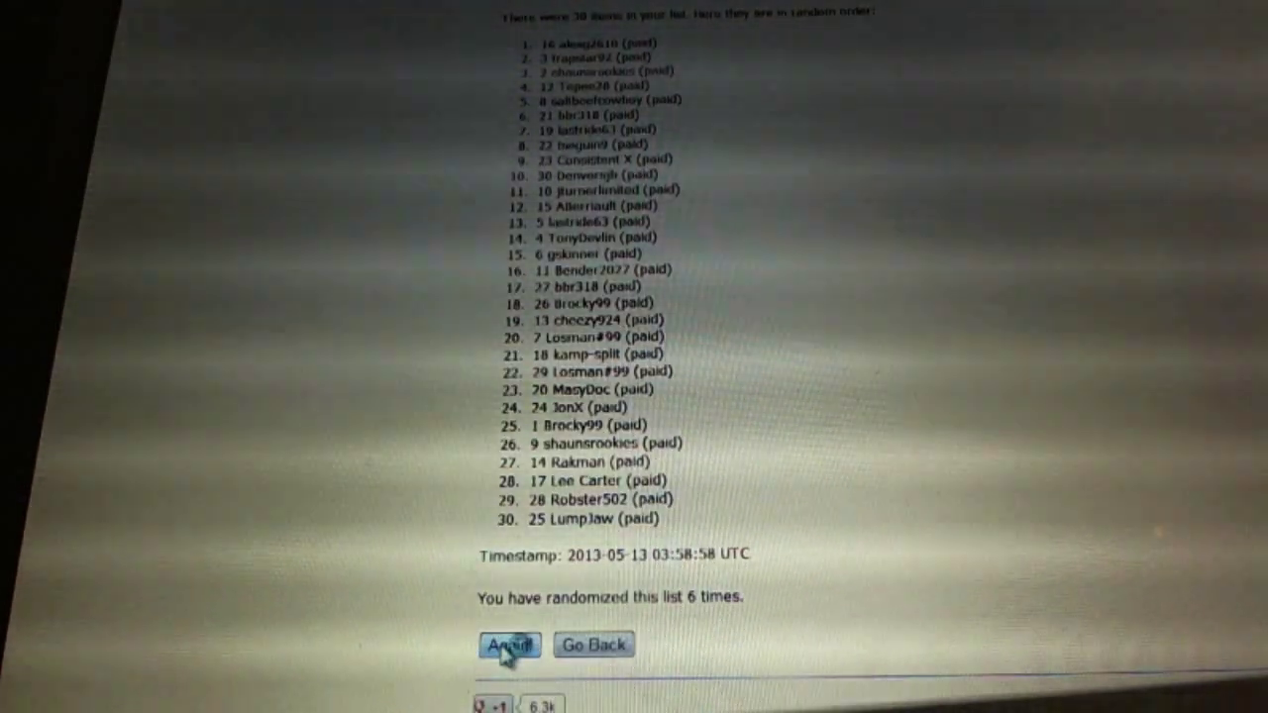
pyautogui.click(508, 646)
pyautogui.scroll(-3, 730, 505)
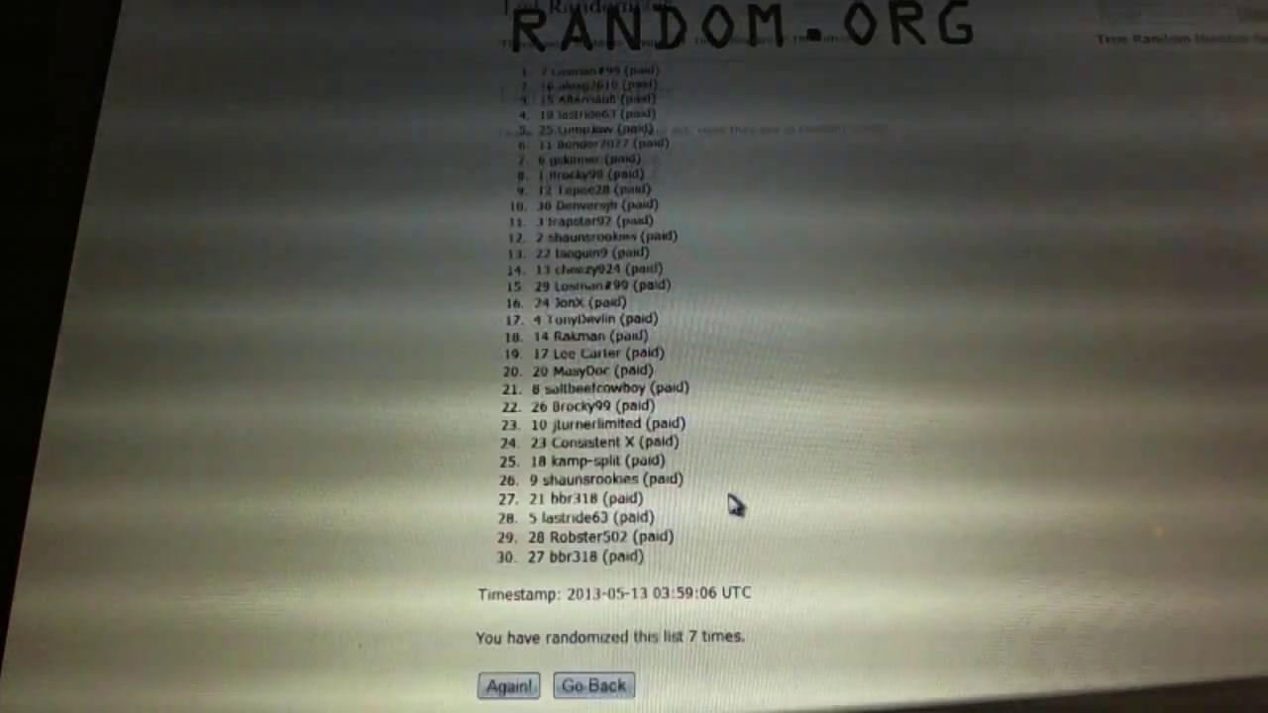
pyautogui.click(487, 687)
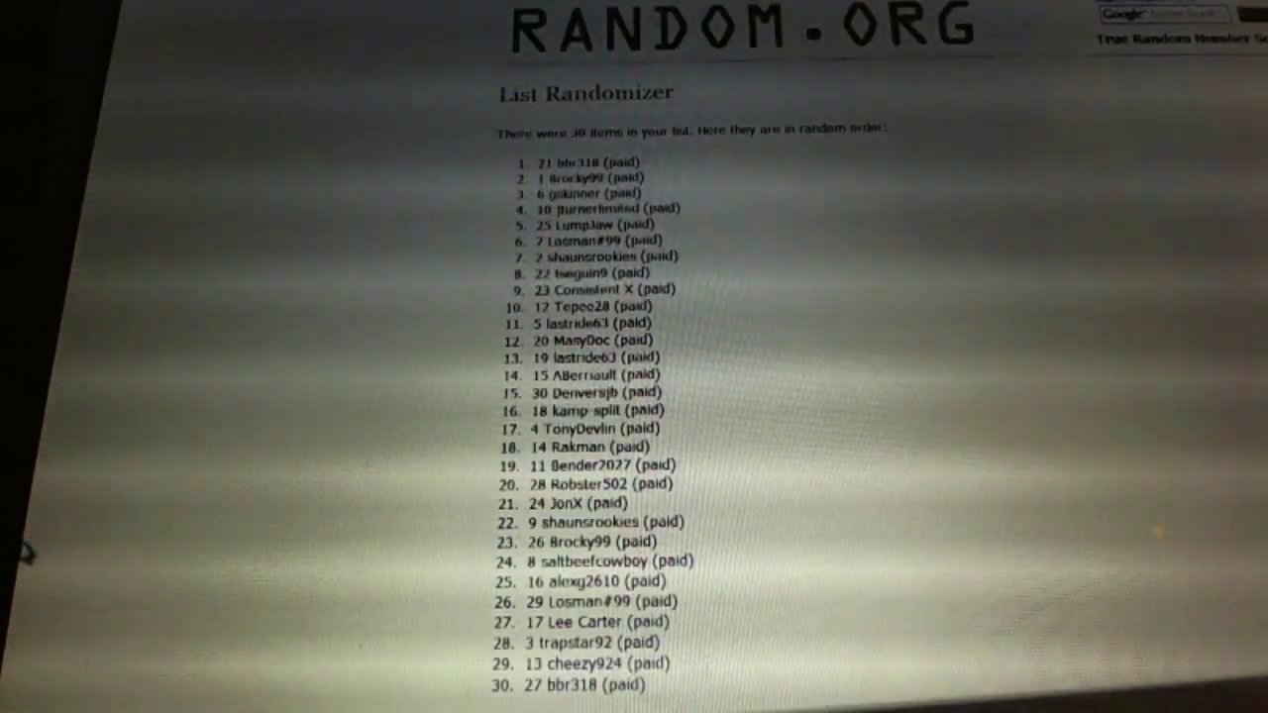